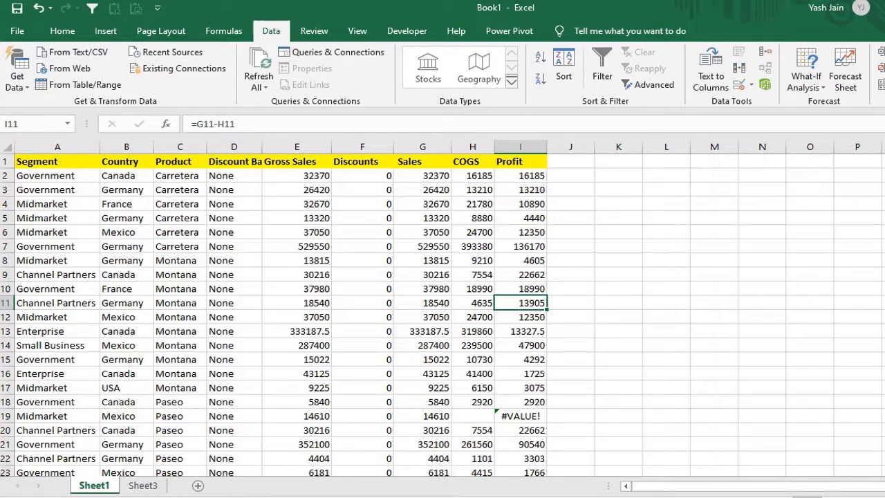
Step: Examine the Profit column down to its last row for #VALUE! errors, including the one in I14713
{"action": "left_click", "coordinate": [515, 231]}
{"action": "scroll", "coordinate": [542, 311], "scroll_direction": "down", "scroll_amount": 6}
{"action": "scroll", "coordinate": [536, 312], "scroll_direction": "down", "scroll_amount": 8}
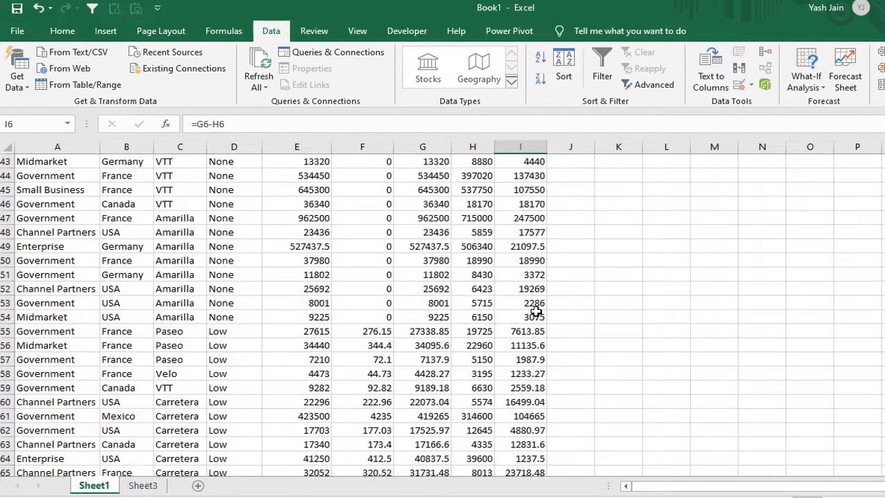
{"action": "scroll", "coordinate": [536, 312], "scroll_direction": "down", "scroll_amount": 8}
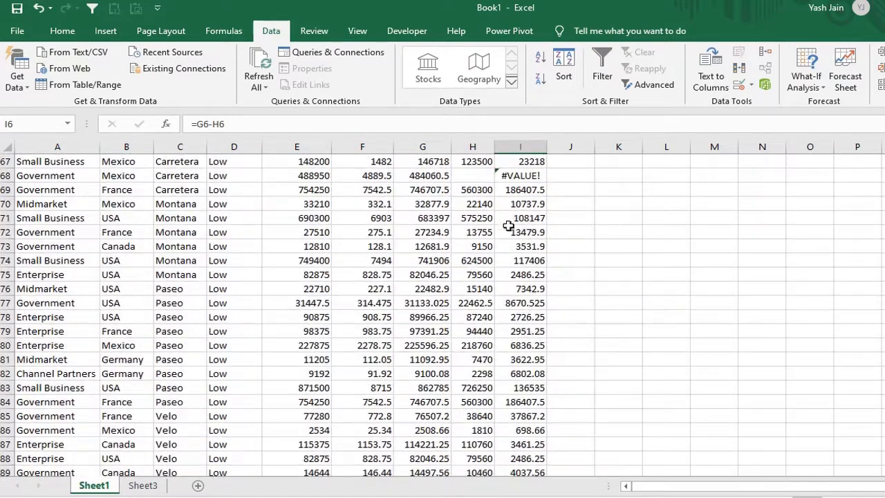
{"action": "left_click", "coordinate": [508, 242]}
{"action": "key", "text": "ctrl+Down"}
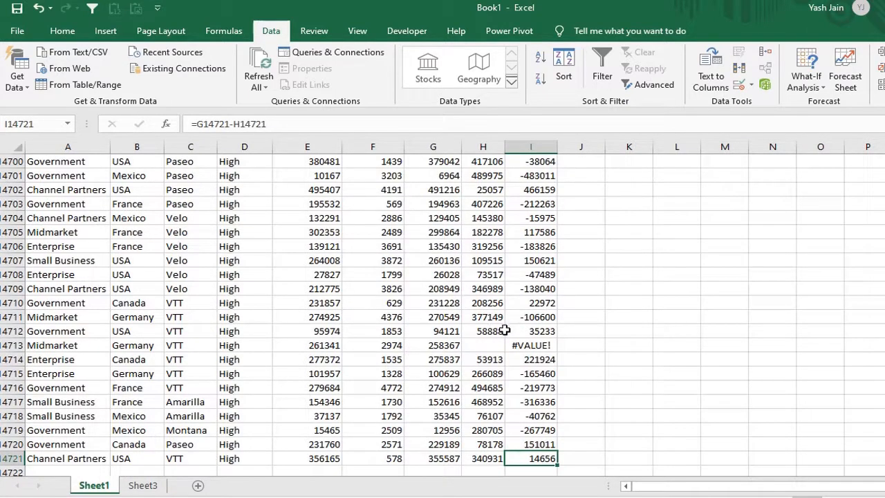
{"action": "left_click", "coordinate": [529, 331]}
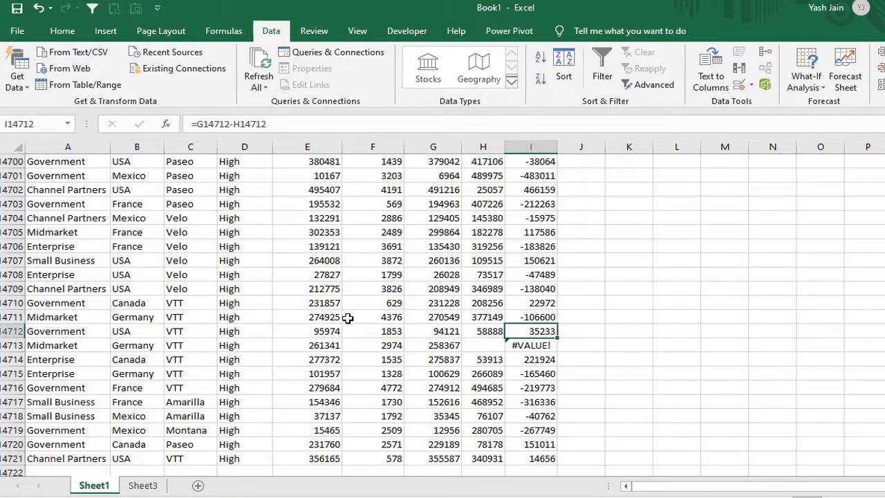
{"action": "left_click", "coordinate": [530, 346]}
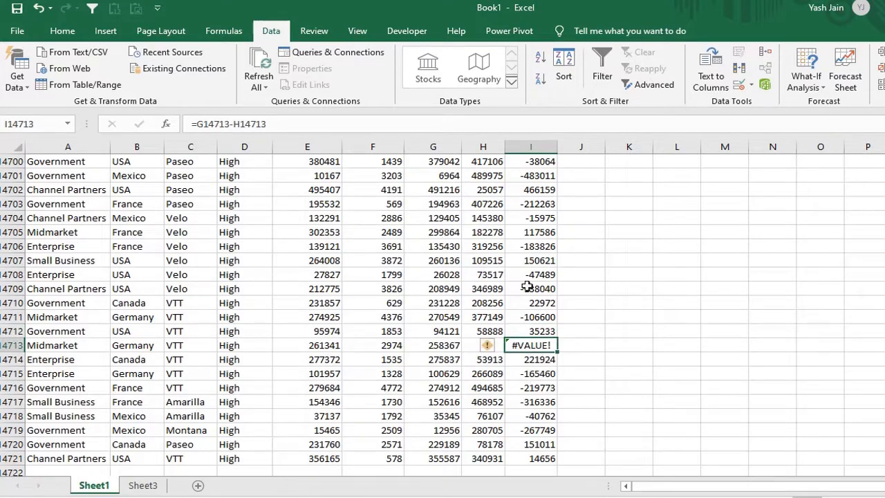
Step: Filter the Profit column to only #VALUE! entries by searching the filter values for "va", and remove the filter again
{"action": "key", "text": "ctrl+Up"}
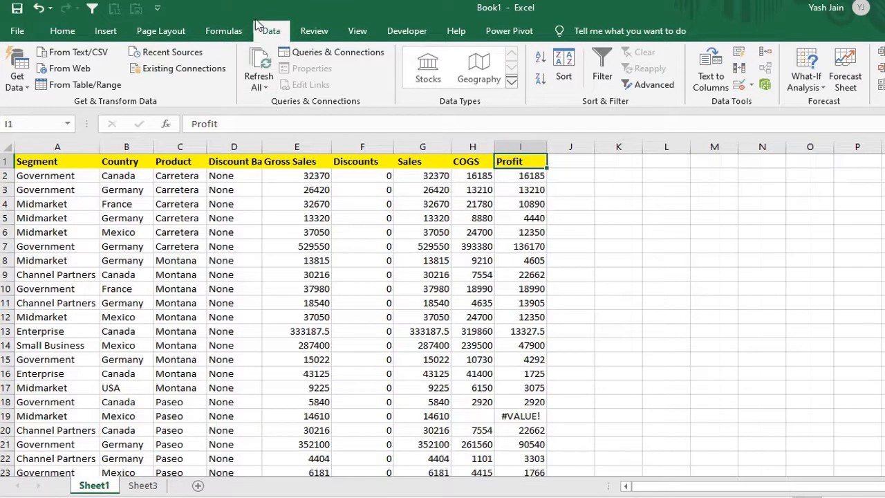
{"action": "left_click", "coordinate": [601, 80]}
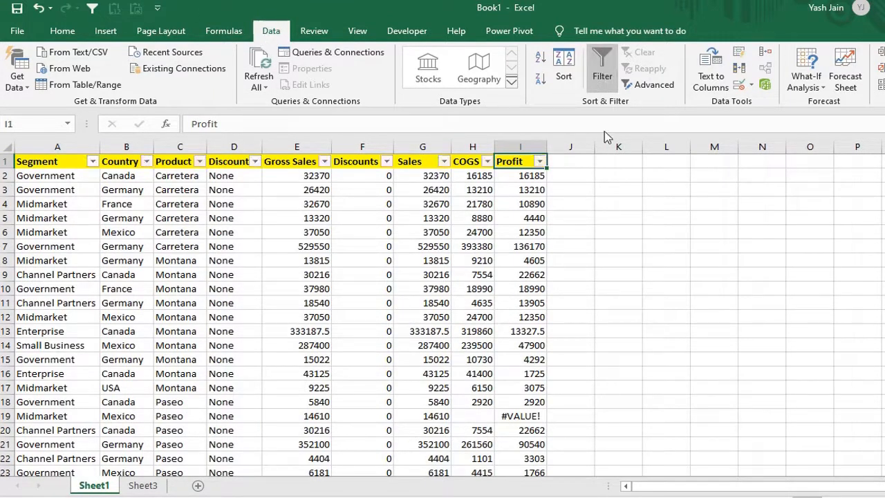
{"action": "left_click", "coordinate": [531, 202]}
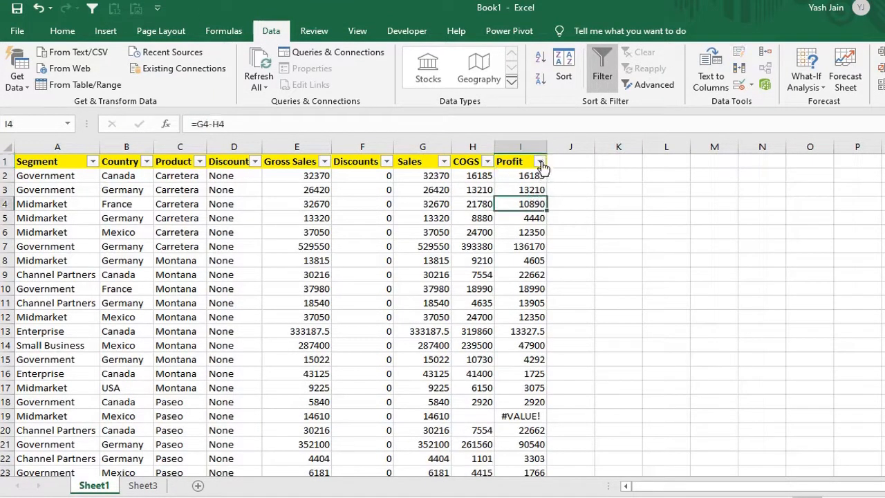
{"action": "left_click", "coordinate": [539, 161]}
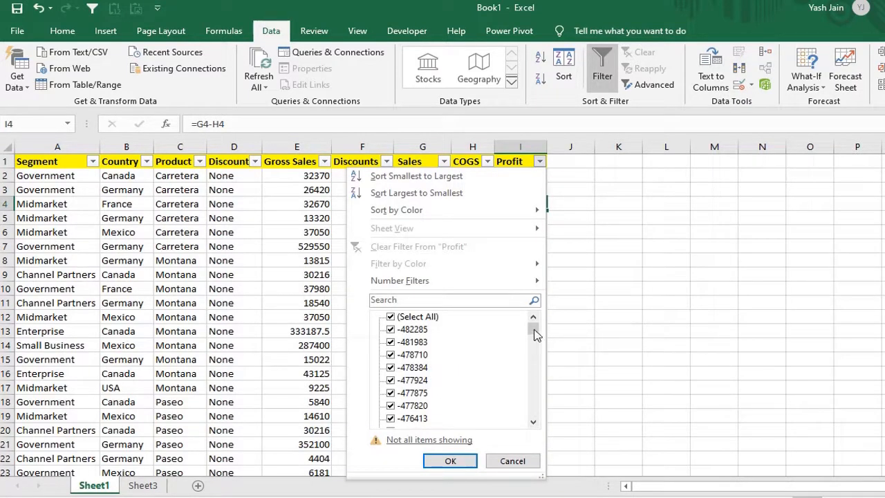
{"action": "mouse_move", "coordinate": [535, 334]}
{"action": "left_mouse_down"}
{"action": "mouse_move", "coordinate": [531, 350]}
{"action": "mouse_move", "coordinate": [536, 331]}
{"action": "left_mouse_up"}
{"action": "type", "text": "va"}
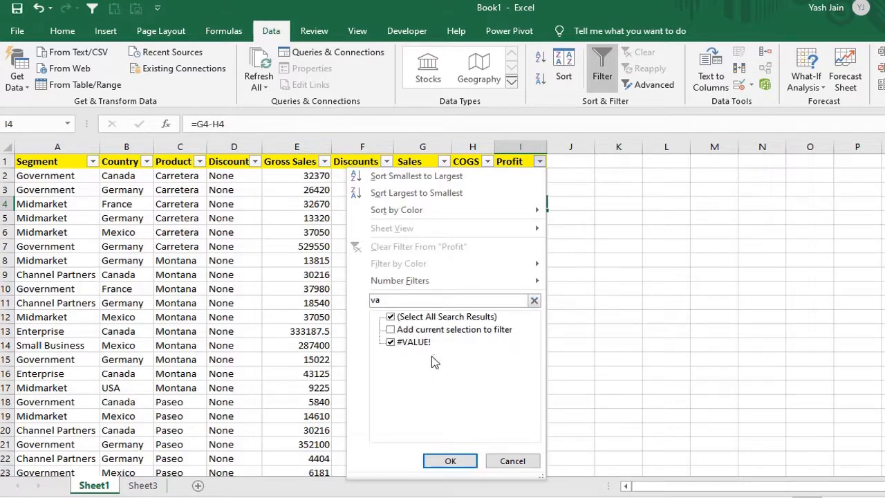
{"action": "left_click", "coordinate": [450, 461]}
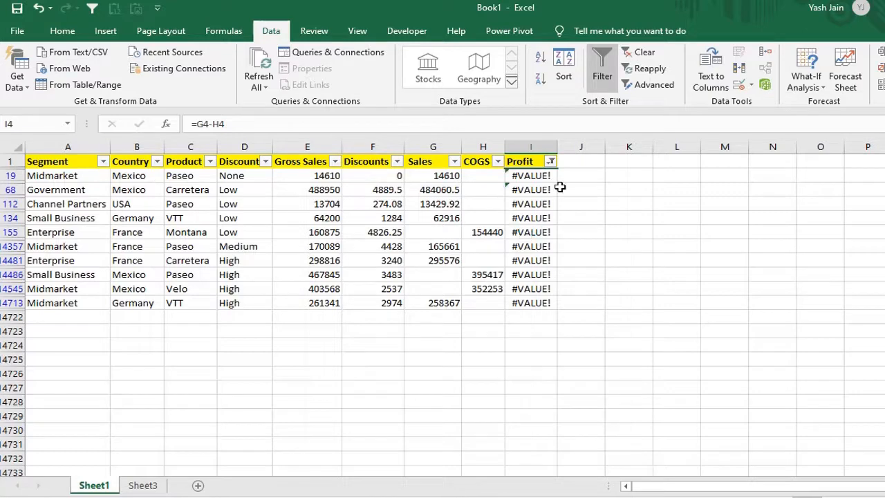
{"action": "left_click", "coordinate": [601, 76]}
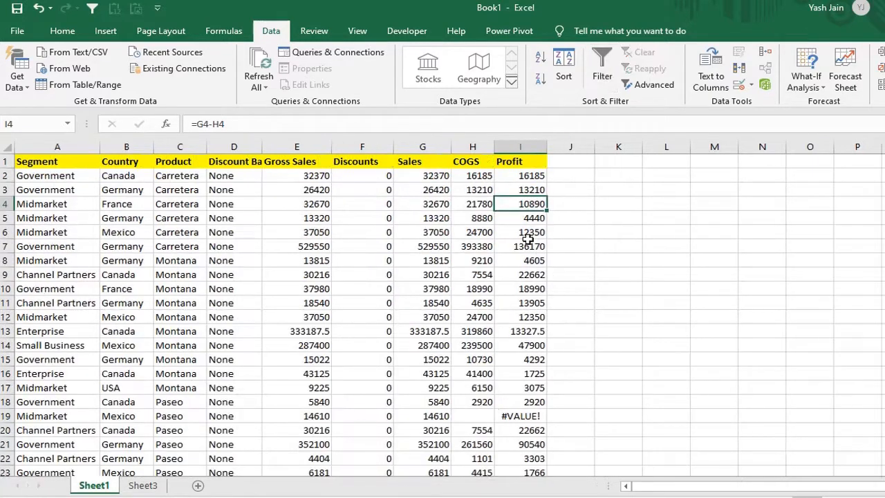
Step: Filter the Profit column by the selected cell's value, using the #VALUE! cell I14713 near the end of the data
{"action": "left_click", "coordinate": [519, 257]}
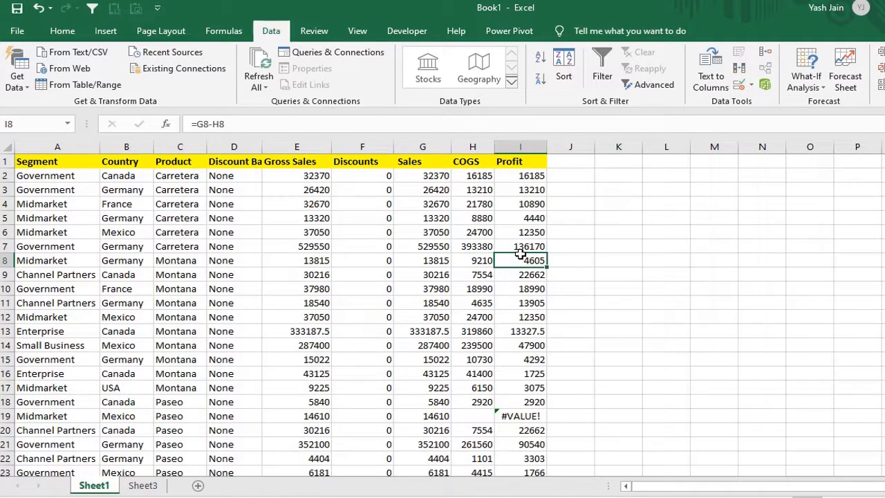
{"action": "scroll", "coordinate": [534, 317], "scroll_direction": "down", "scroll_amount": 2}
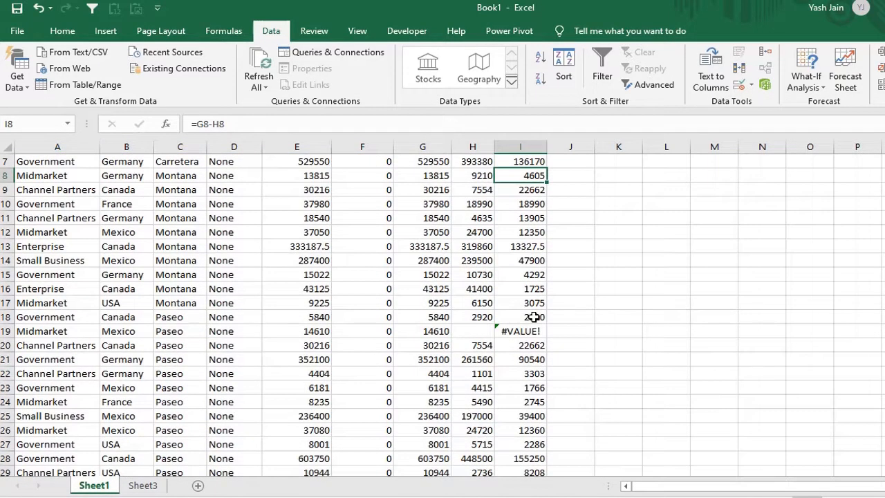
{"action": "scroll", "coordinate": [534, 317], "scroll_direction": "up", "scroll_amount": 2}
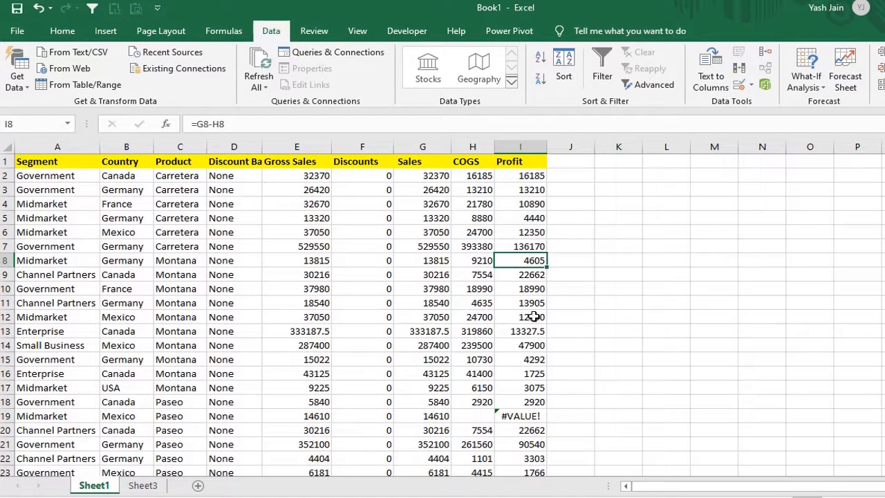
{"action": "key", "text": "ctrl+Down"}
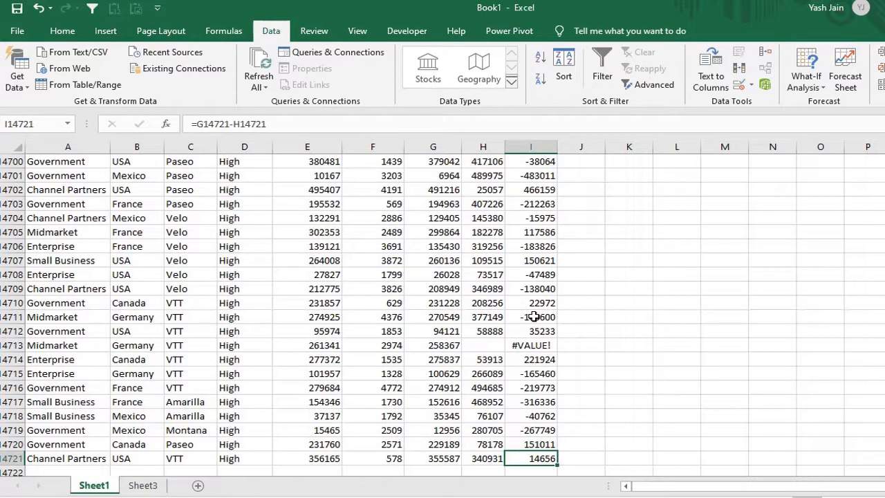
{"action": "left_click", "coordinate": [528, 345]}
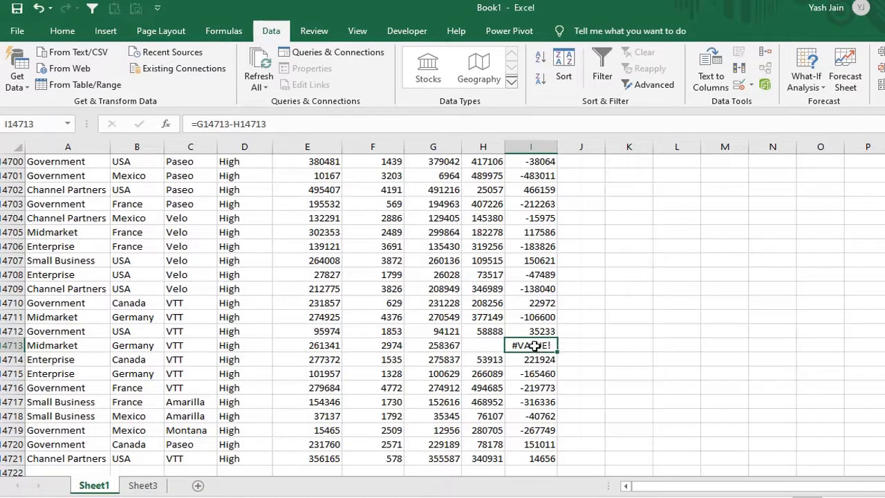
{"action": "right_click", "coordinate": [534, 346]}
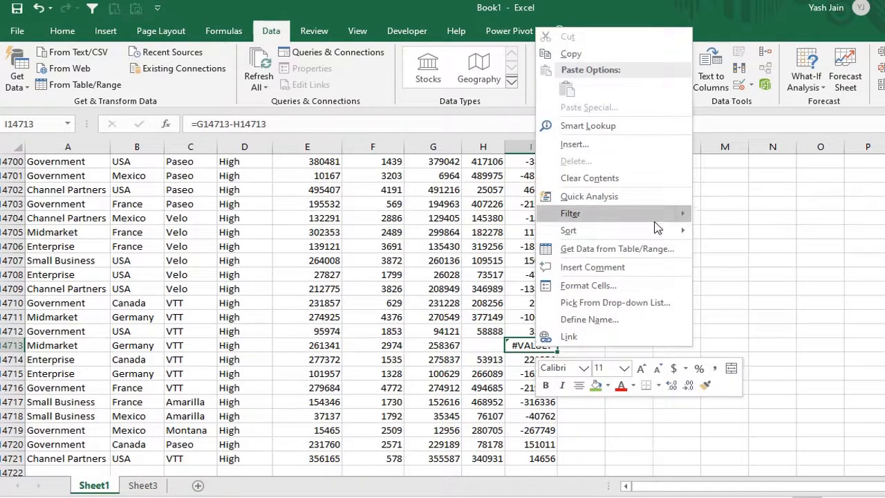
{"action": "mouse_move", "coordinate": [650, 221]}
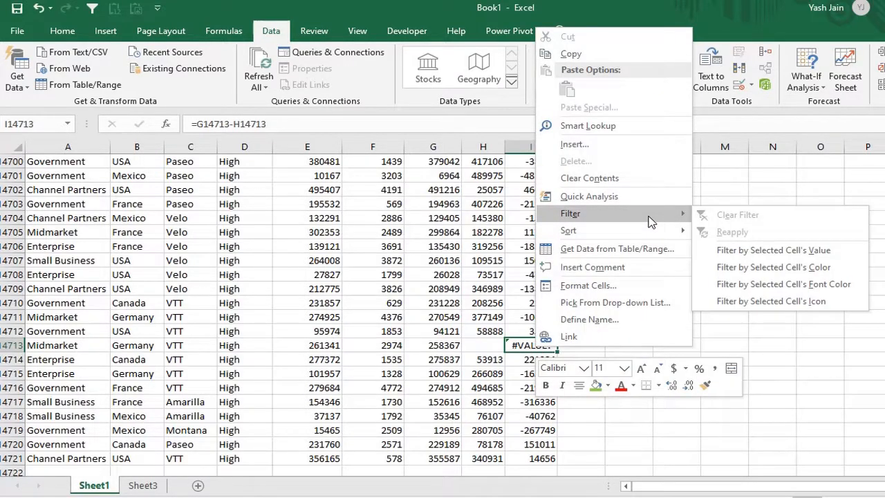
{"action": "left_click", "coordinate": [778, 253]}
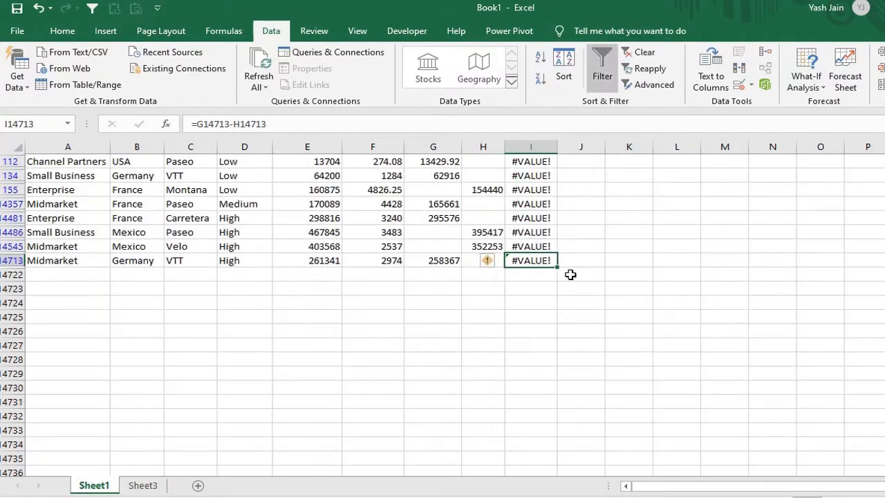
{"action": "scroll", "coordinate": [570, 274], "scroll_direction": "up", "scroll_amount": 1}
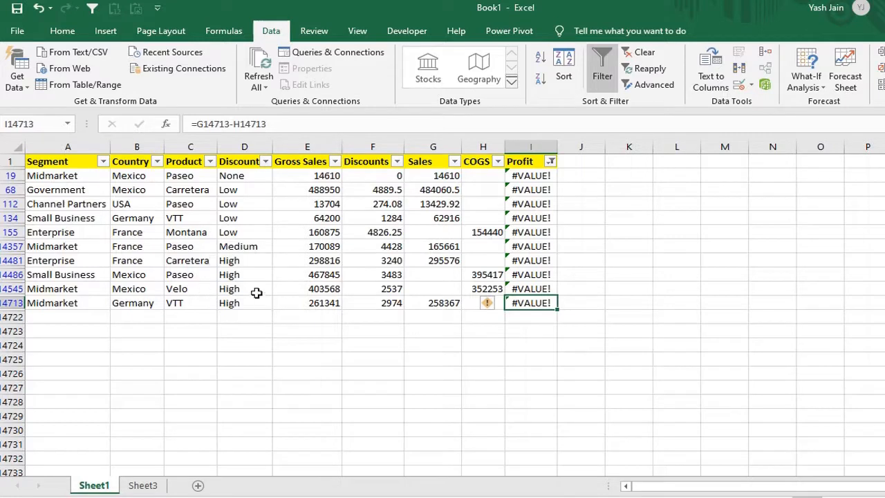
Step: Narrow the filtered rows to France by filtering on the selected cell's value in the Country column
{"action": "left_click", "coordinate": [138, 246]}
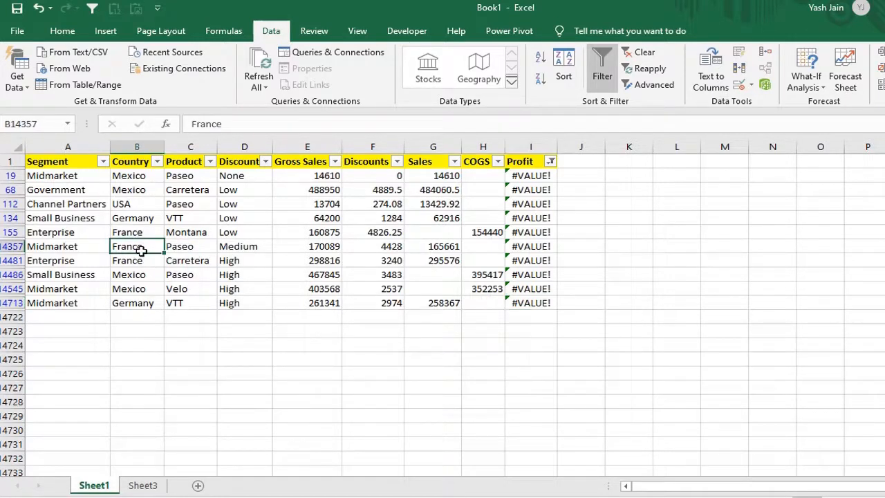
{"action": "right_click", "coordinate": [142, 248]}
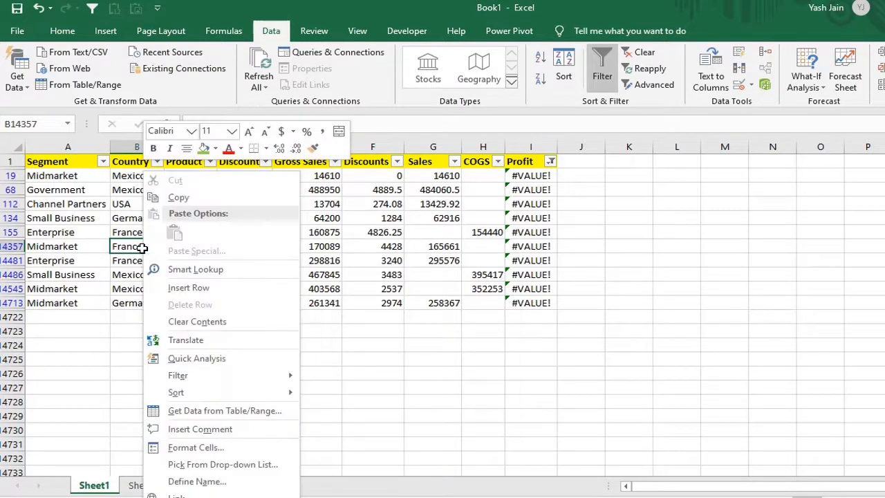
{"action": "mouse_move", "coordinate": [264, 375]}
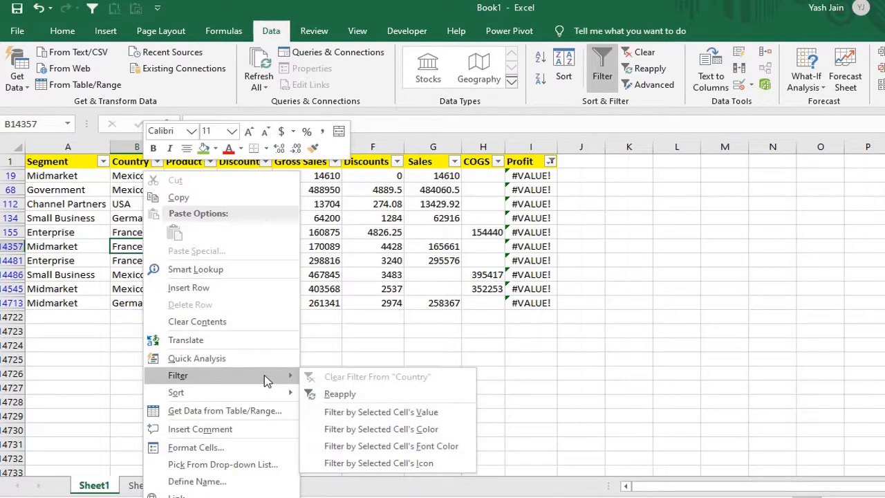
{"action": "left_click", "coordinate": [378, 413]}
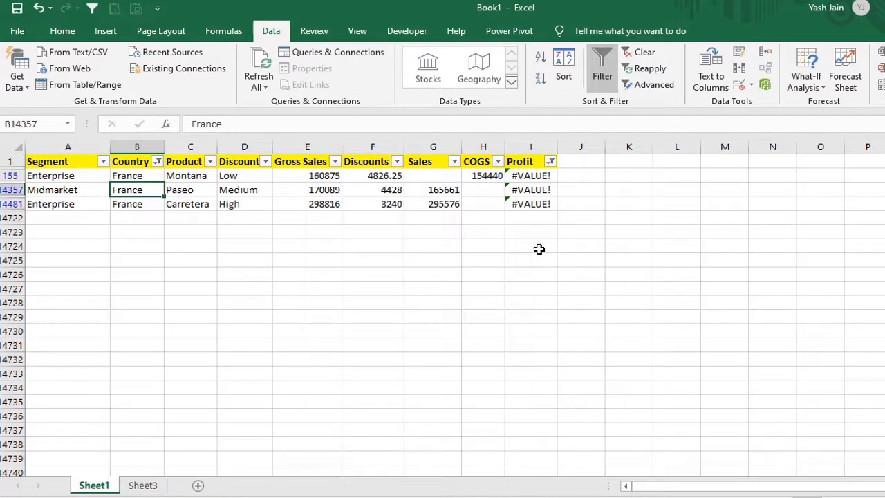
{"action": "key", "text": "Right"}
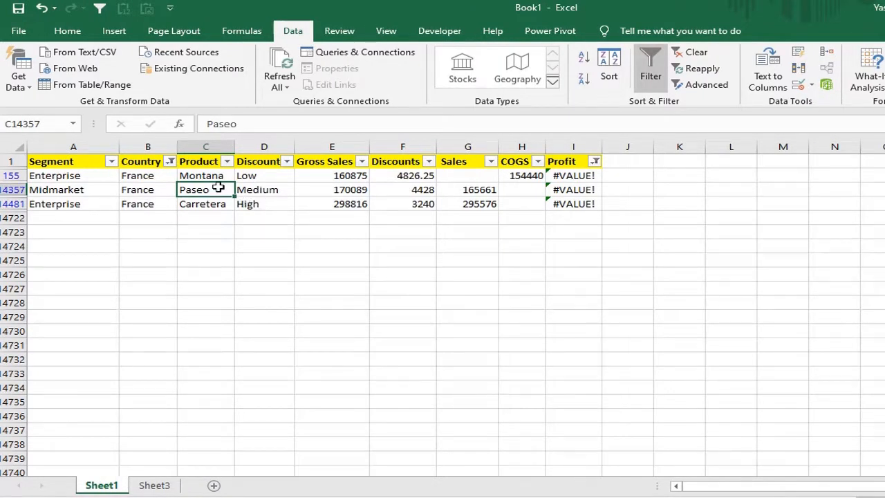
{"action": "right_click", "coordinate": [218, 188]}
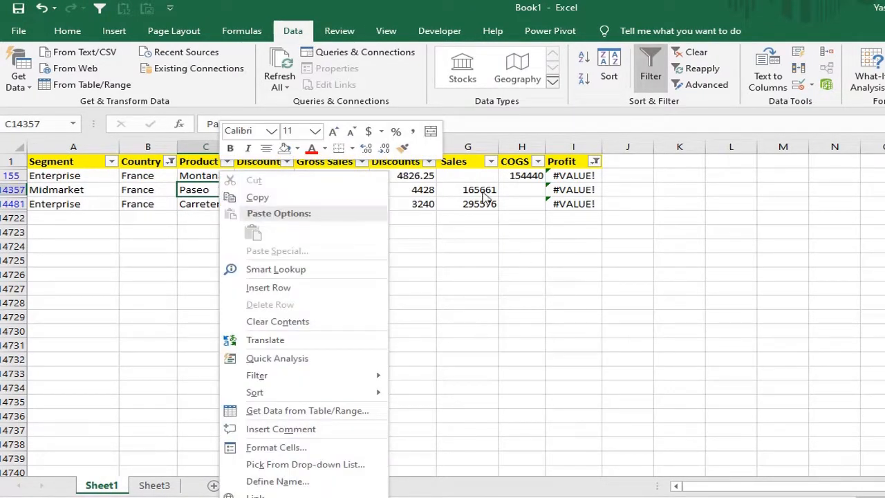
{"action": "key", "text": "Escape"}
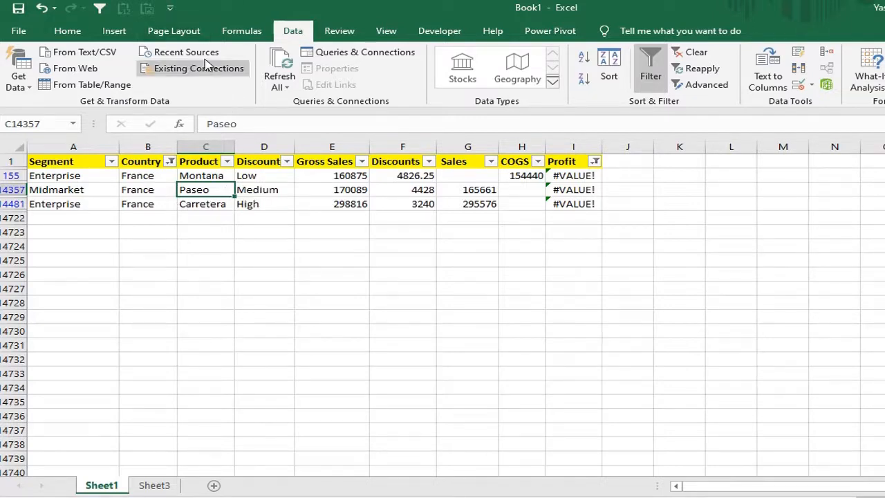
Step: Locate AutoFilter among the Commands Not in the Ribbon in the Quick Access Toolbar options, and accept the dialog
{"action": "left_click", "coordinate": [170, 12]}
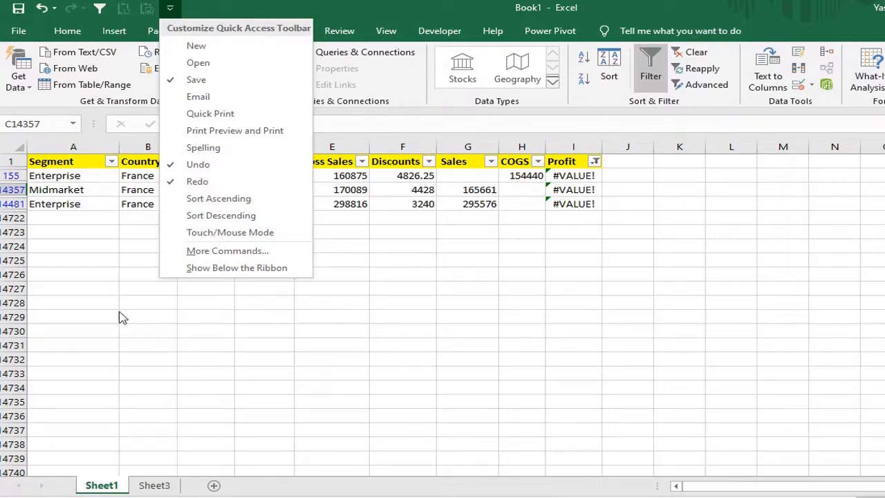
{"action": "left_click", "coordinate": [220, 251]}
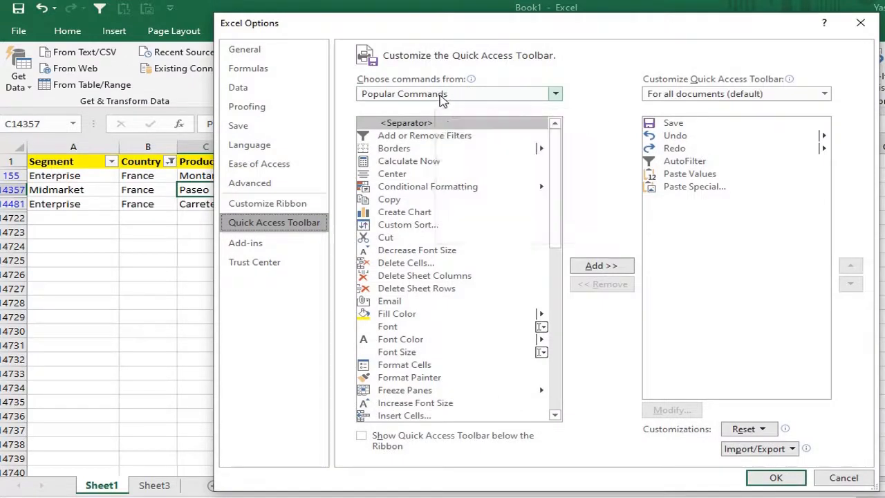
{"action": "left_click", "coordinate": [442, 96]}
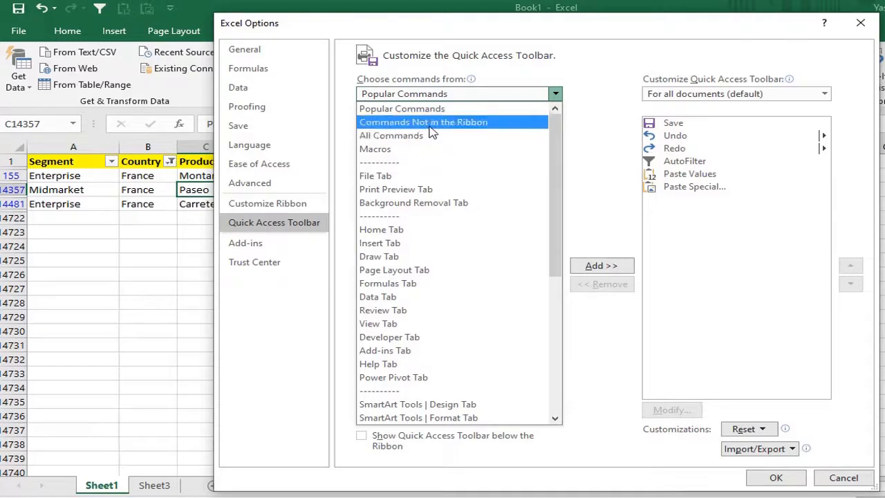
{"action": "left_click", "coordinate": [420, 124]}
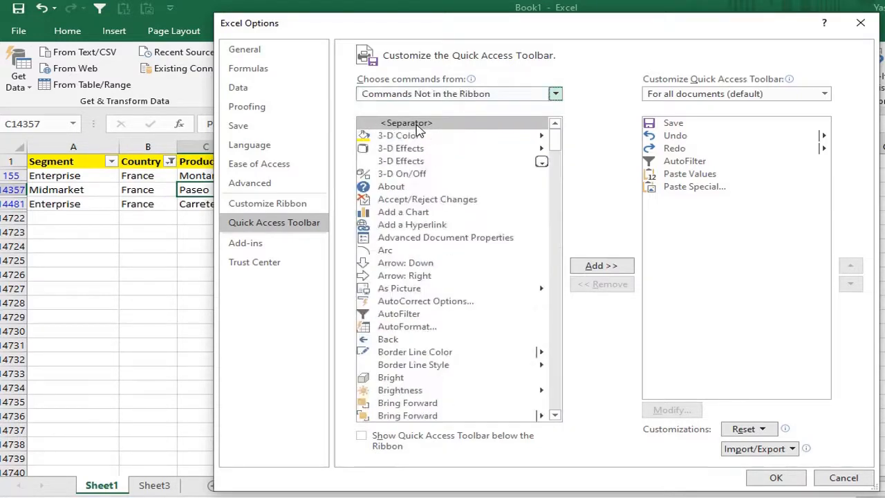
{"action": "left_click", "coordinate": [404, 317]}
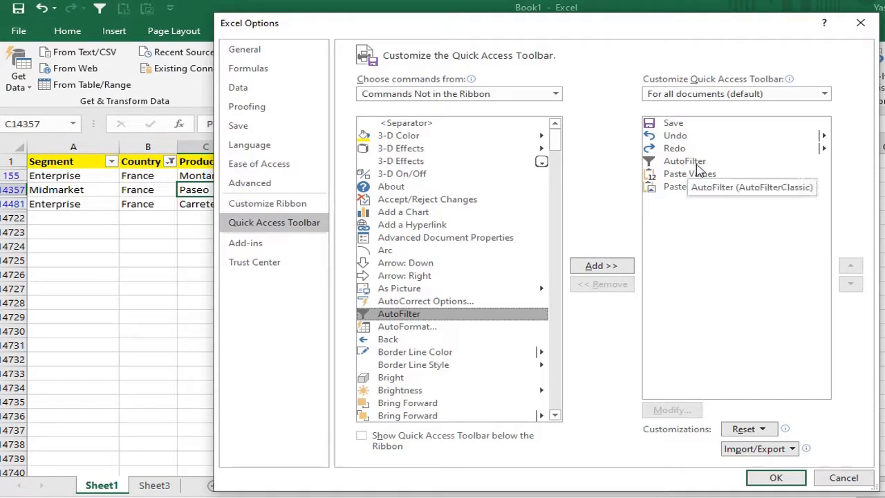
{"action": "left_click", "coordinate": [766, 481]}
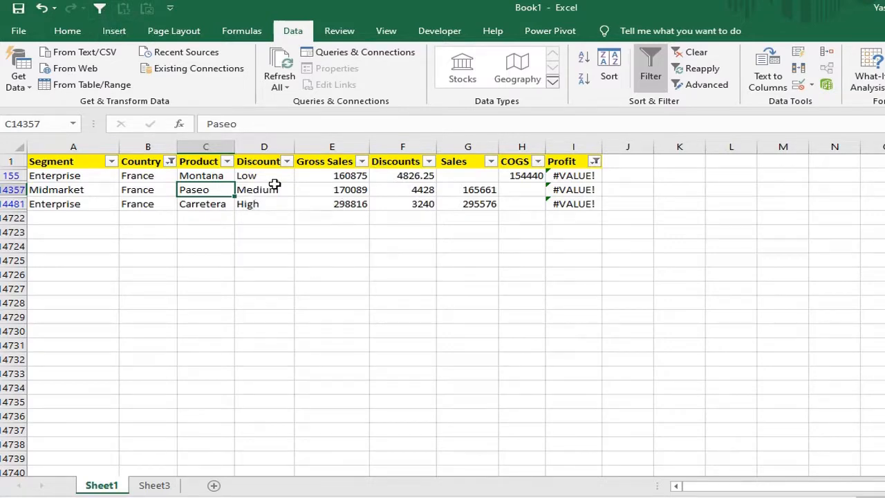
Step: Turn off filtering on the data range to show every row again
{"action": "left_click", "coordinate": [653, 72]}
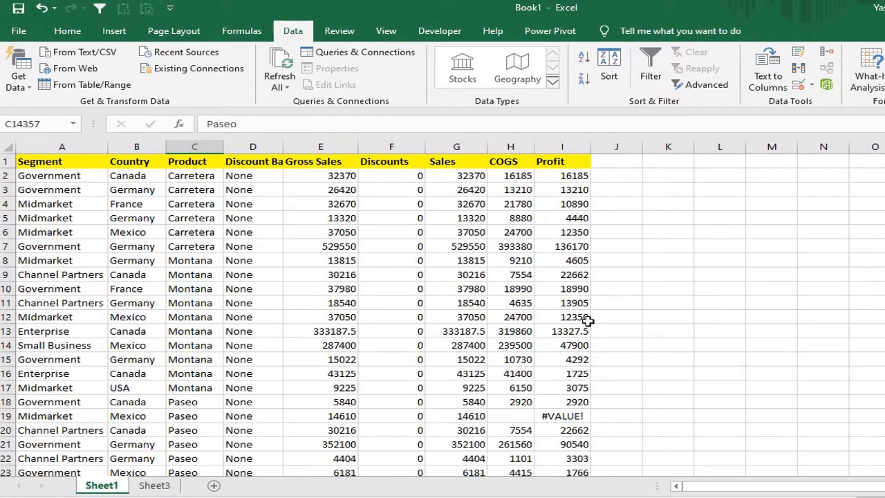
Step: Use AutoFilter to limit the sales data to #VALUE! in Profit from cell I19, and to Mexico in Country
{"action": "left_click", "coordinate": [558, 416]}
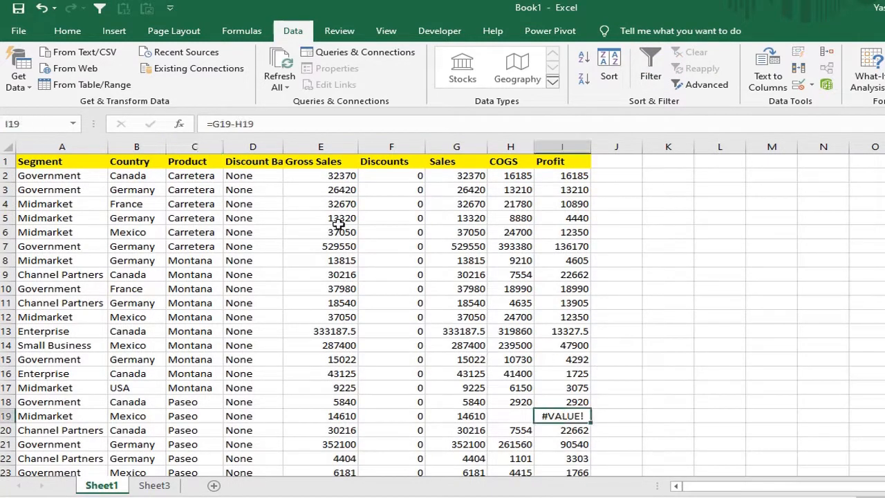
{"action": "left_click", "coordinate": [100, 9]}
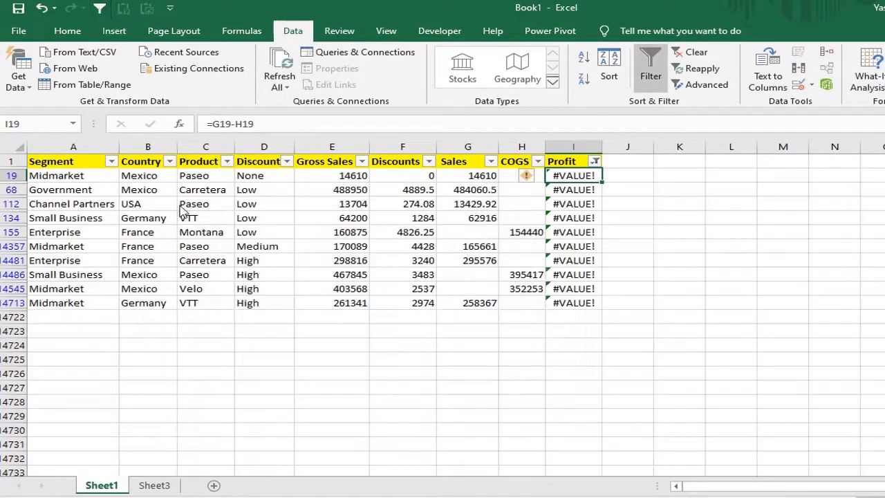
{"action": "left_click", "coordinate": [148, 277]}
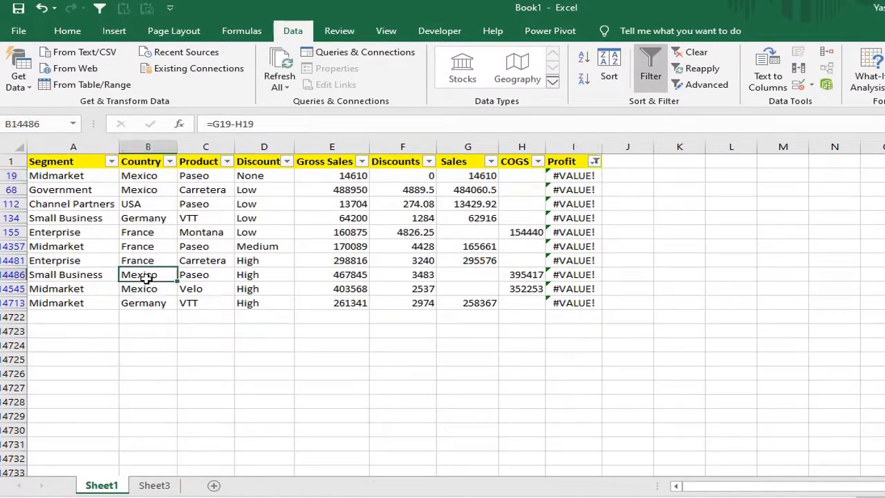
{"action": "left_click", "coordinate": [100, 9]}
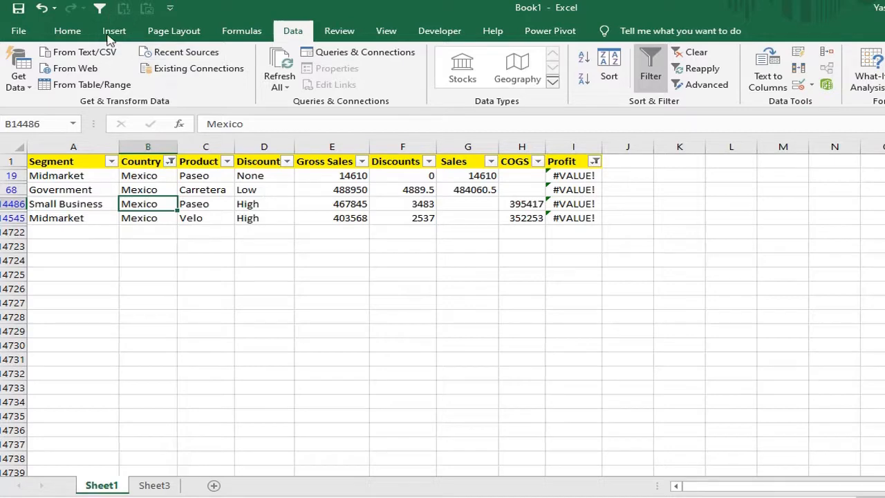
Step: Turn off filtering on the sales data and display the shortcut key hints for the Quick Access Toolbar commands
{"action": "left_click", "coordinate": [653, 74]}
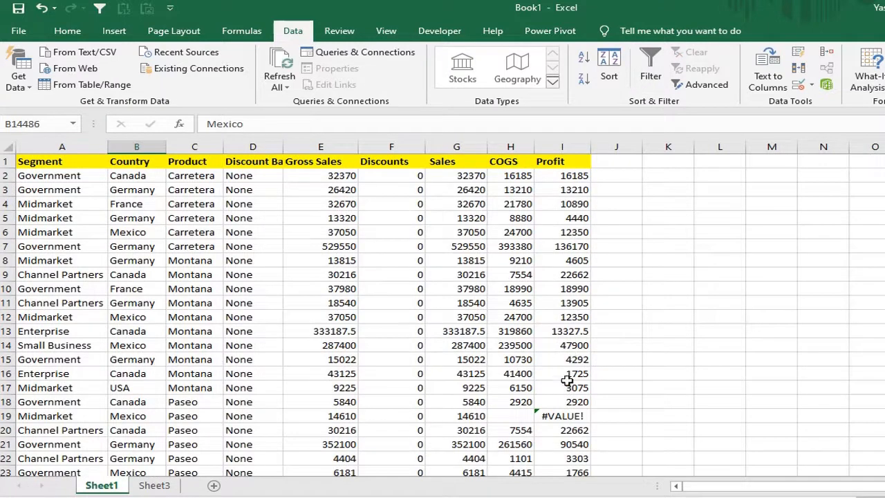
{"action": "left_click", "coordinate": [565, 374]}
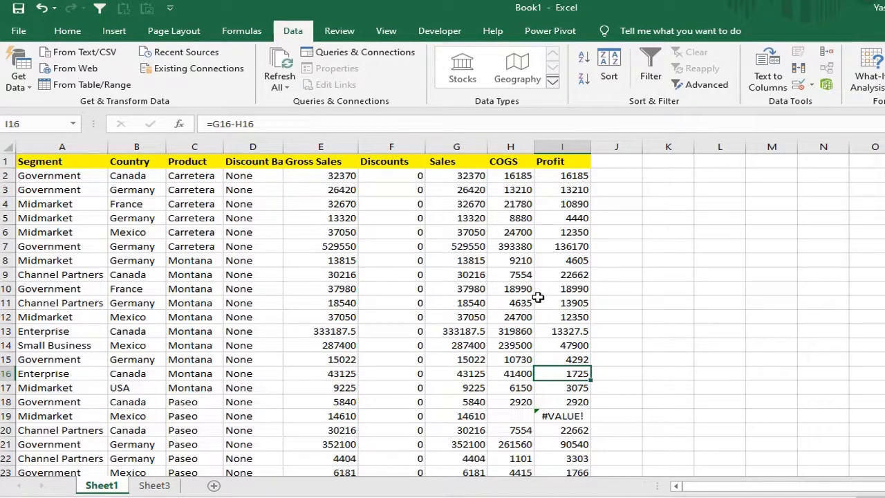
{"action": "key", "text": "alt"}
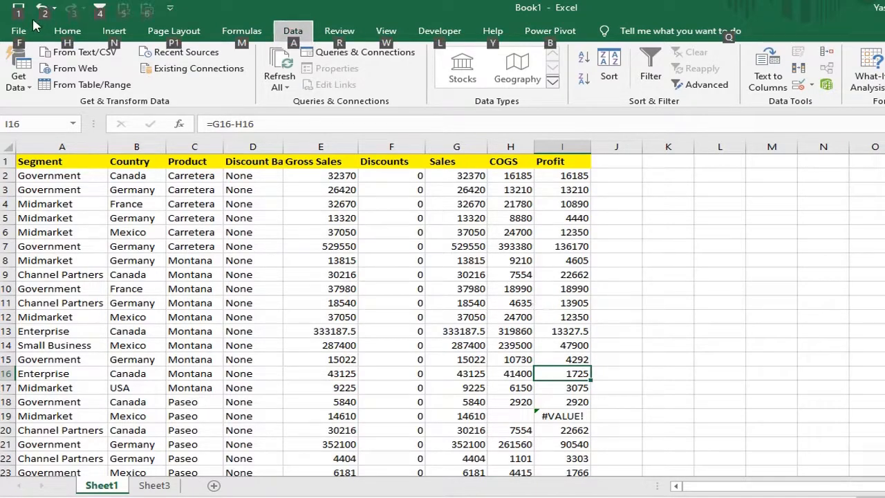
{"action": "left_click", "coordinate": [105, 22]}
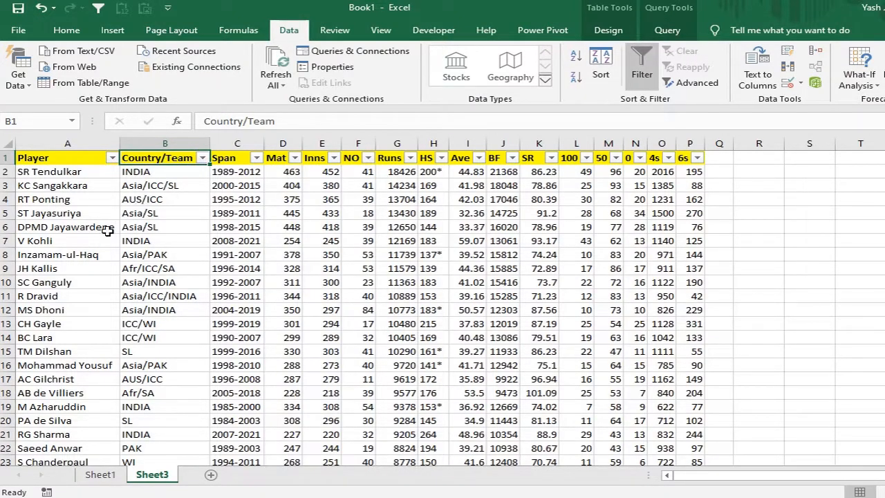
Step: Enter the wildcard criterion *icc* in the Country/Team column of Sheet3, in cell B93 directly below the last record
{"action": "left_click", "coordinate": [42, 182]}
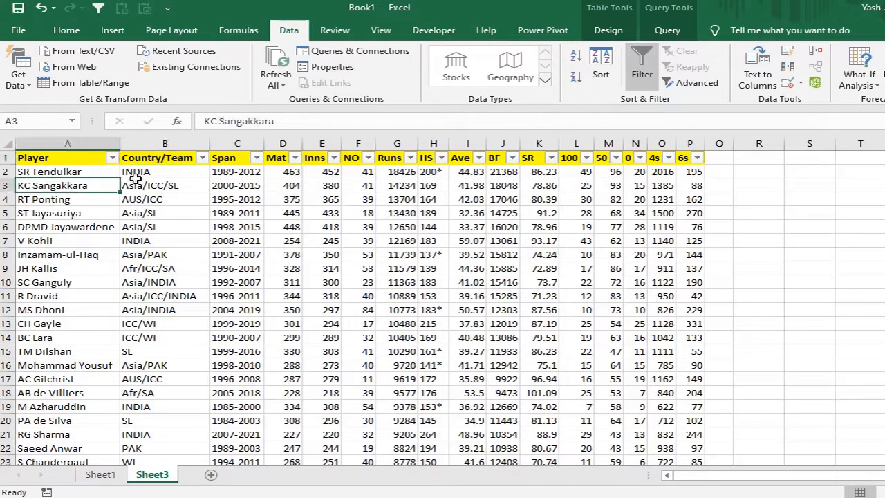
{"action": "left_click", "coordinate": [161, 175]}
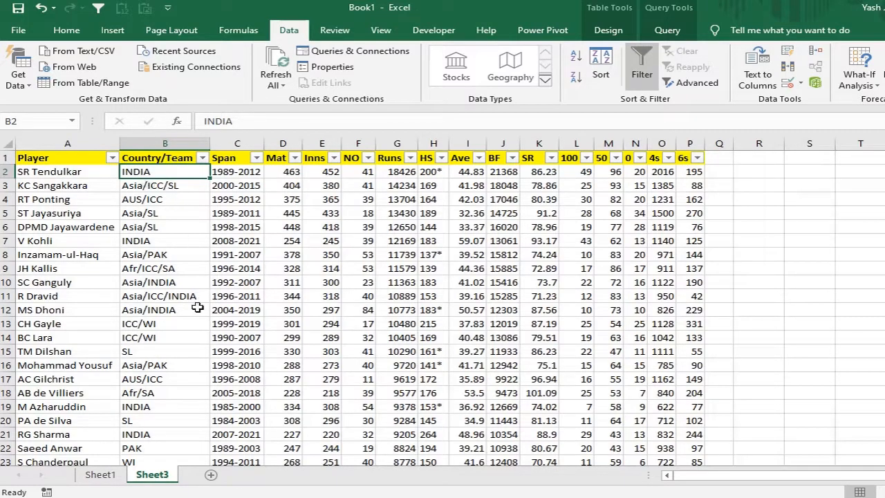
{"action": "scroll", "coordinate": [184, 317], "scroll_direction": "down", "scroll_amount": 8}
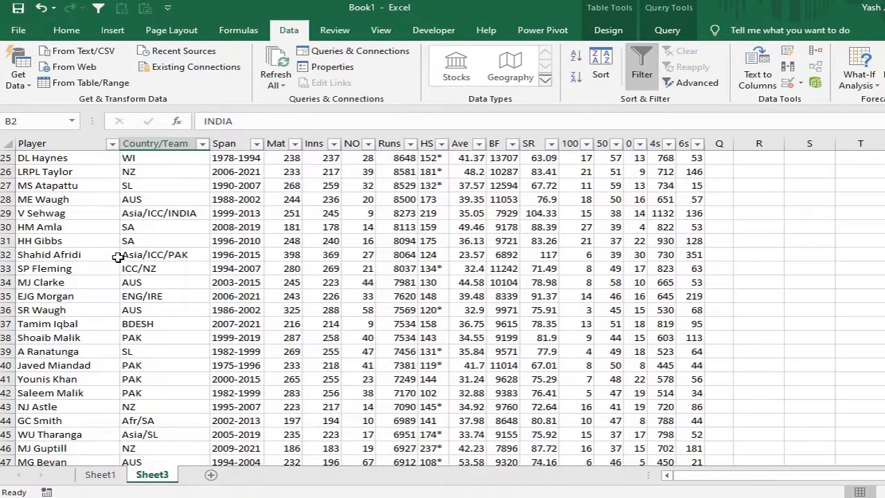
{"action": "scroll", "coordinate": [162, 311], "scroll_direction": "down", "scroll_amount": 4}
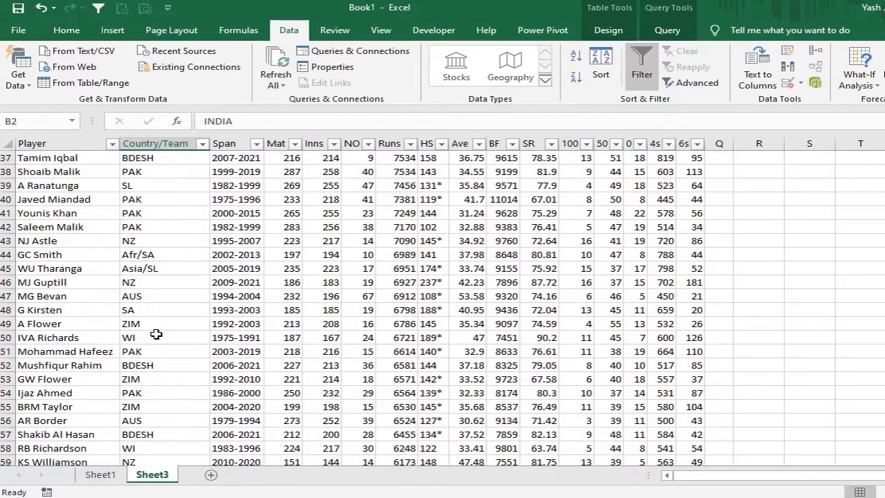
{"action": "scroll", "coordinate": [156, 334], "scroll_direction": "down", "scroll_amount": 14}
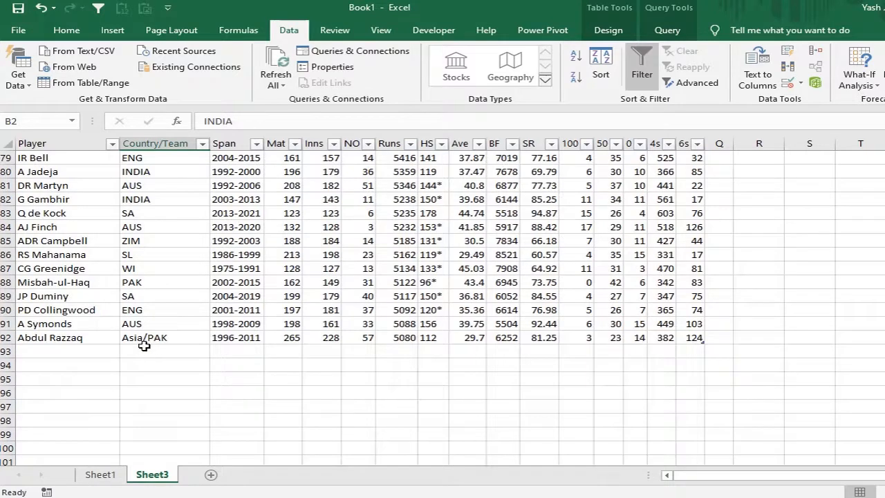
{"action": "left_click", "coordinate": [145, 348]}
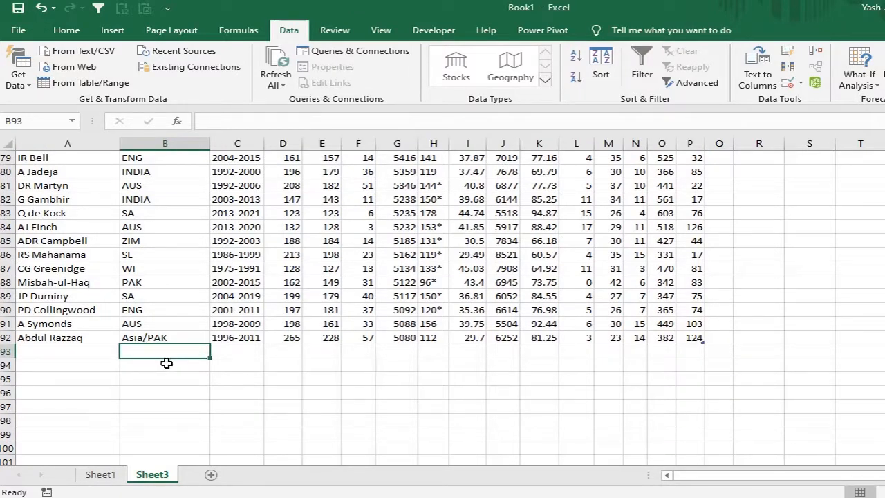
{"action": "type", "text": "*"}
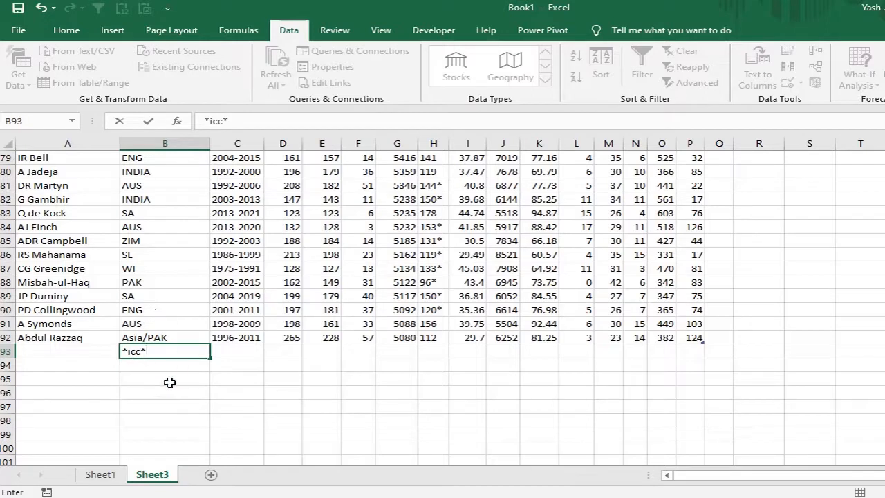
{"action": "key", "text": "Return"}
Step: Filter the Country/Team column by the selected cell's value, using the *icc* criterion in B93
{"action": "left_click", "coordinate": [166, 351]}
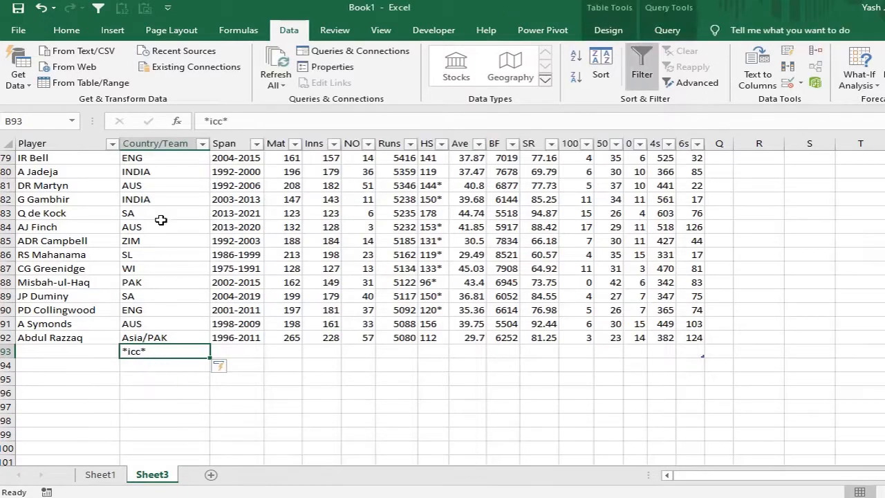
{"action": "right_click", "coordinate": [154, 351]}
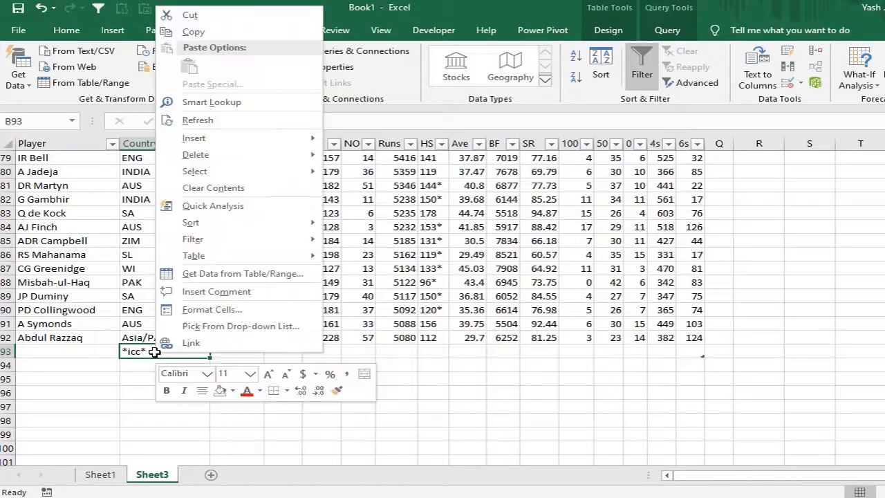
{"action": "mouse_move", "coordinate": [284, 242]}
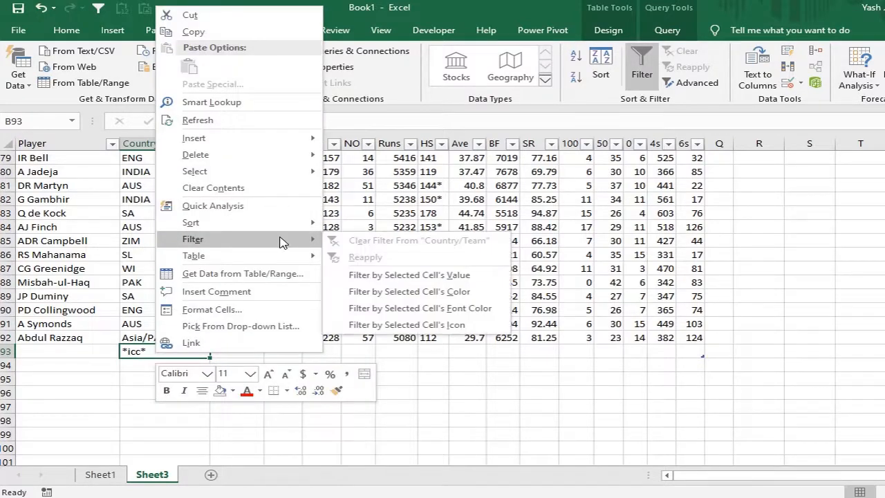
{"action": "left_click", "coordinate": [388, 276]}
{"action": "scroll", "coordinate": [253, 316], "scroll_direction": "up", "scroll_amount": 3}
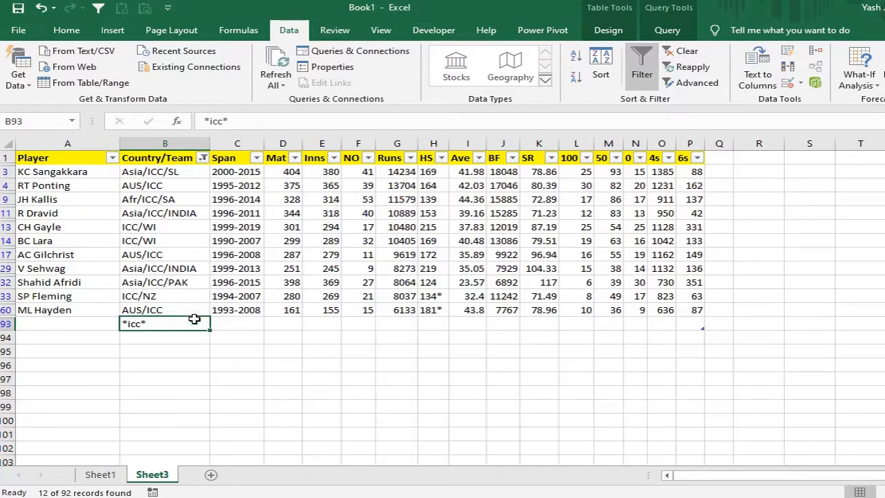
Step: Enter the criterion >40 in the Ave column, in cell I93 of the row holding the wildcard criterion
{"action": "left_click", "coordinate": [467, 325]}
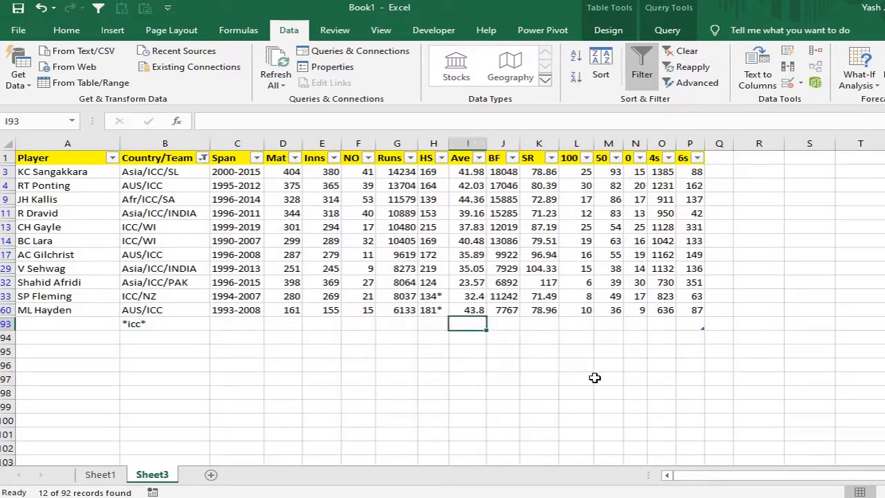
{"action": "type", "text": ">"}
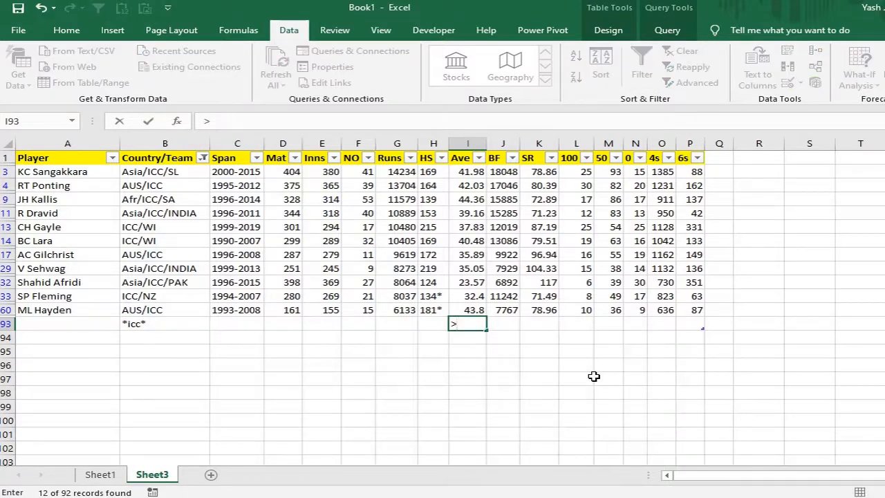
{"action": "type", "text": "40"}
{"action": "key", "text": "Return"}
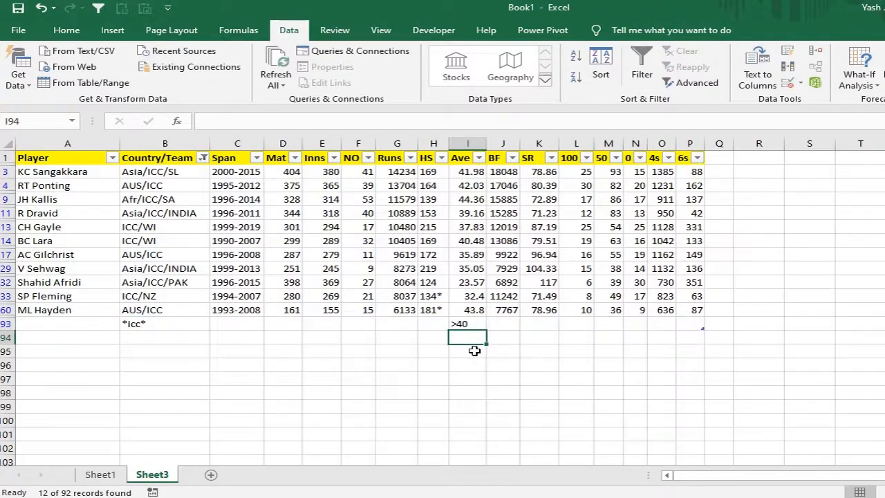
Step: Narrow the filtered players by the selected cell's value in the Ave column, using the >40 criterion in I93
{"action": "left_click", "coordinate": [470, 324]}
{"action": "right_click", "coordinate": [476, 324]}
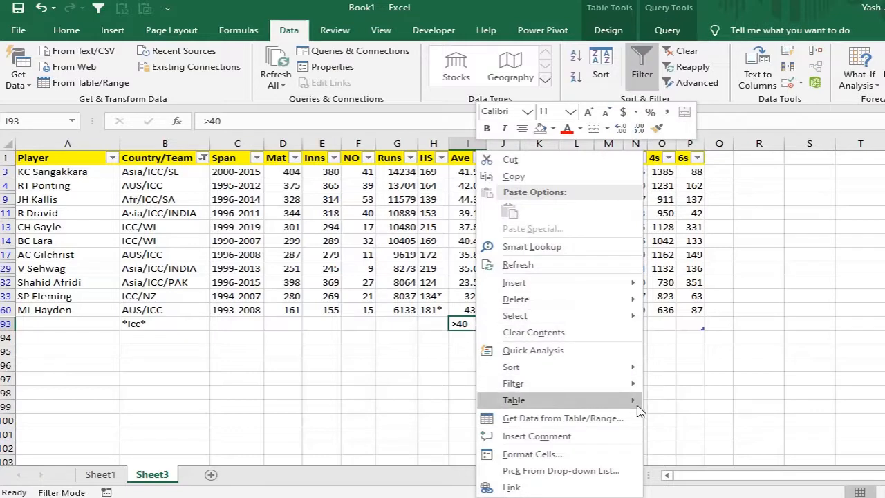
{"action": "mouse_move", "coordinate": [634, 385]}
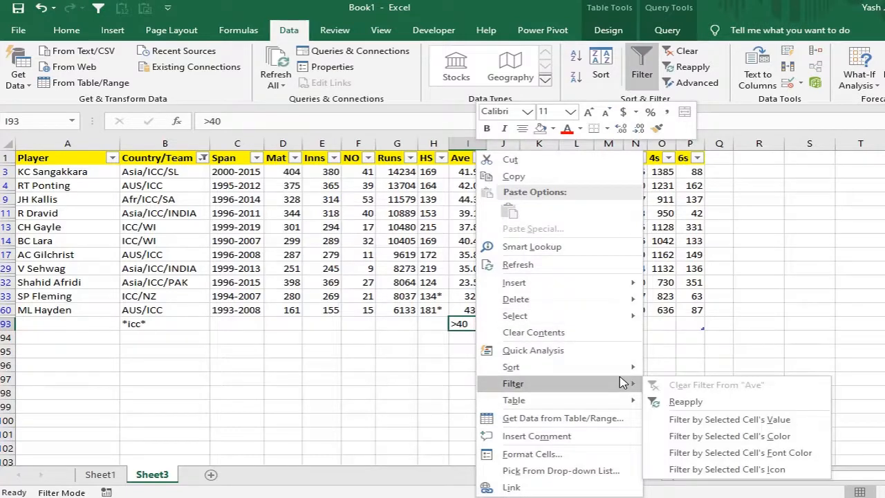
{"action": "left_click", "coordinate": [722, 422]}
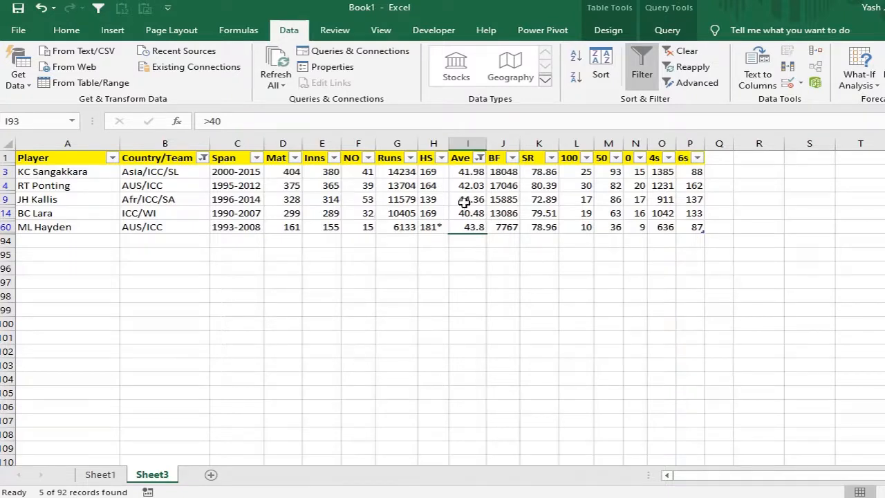
Step: Turn off filtering on the player table to show every record again
{"action": "left_click", "coordinate": [464, 201]}
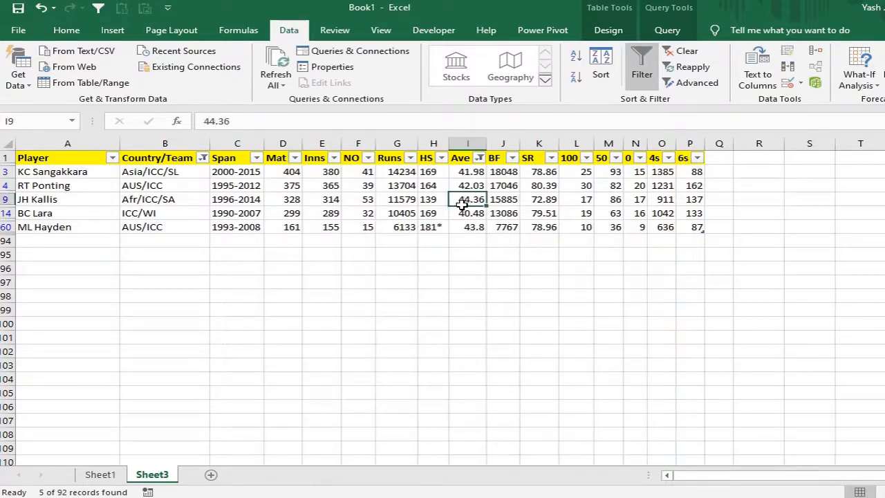
{"action": "left_click", "coordinate": [639, 73]}
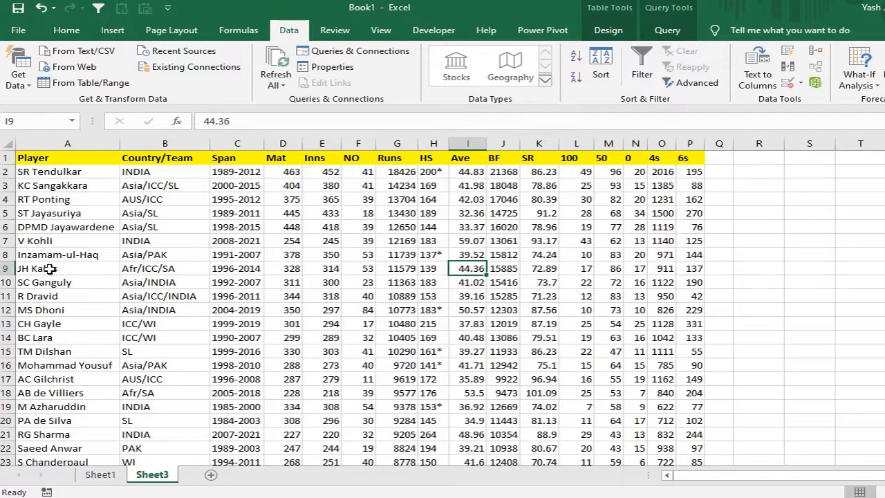
Step: Fill rows 4–5, 9–10 and 15–19 of the player table, columns A to P, with the standard light green color
{"action": "left_click_drag", "start_coordinate": [46, 270], "coordinate": [694, 284]}
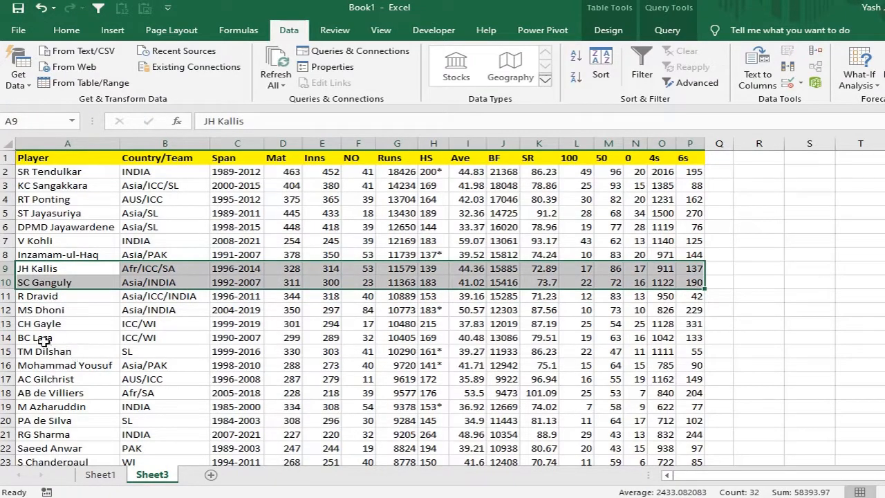
{"action": "left_click", "coordinate": [85, 324]}
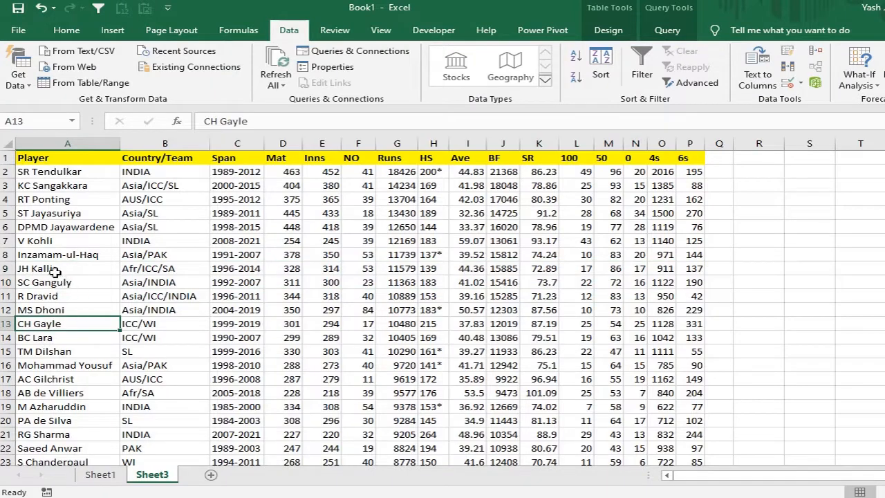
{"action": "left_click_drag", "start_coordinate": [56, 273], "coordinate": [687, 285]}
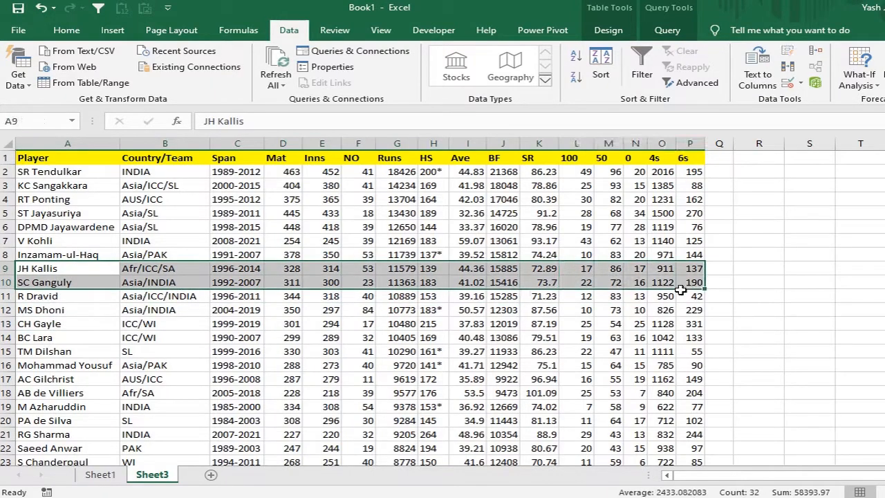
{"action": "left_click", "coordinate": [52, 352], "text": "ctrl"}
{"action": "mouse_move", "coordinate": [288, 375]}
{"action": "left_mouse_down"}
{"action": "mouse_move", "coordinate": [582, 421]}
{"action": "mouse_move", "coordinate": [665, 403]}
{"action": "mouse_move", "coordinate": [684, 410]}
{"action": "left_mouse_up"}
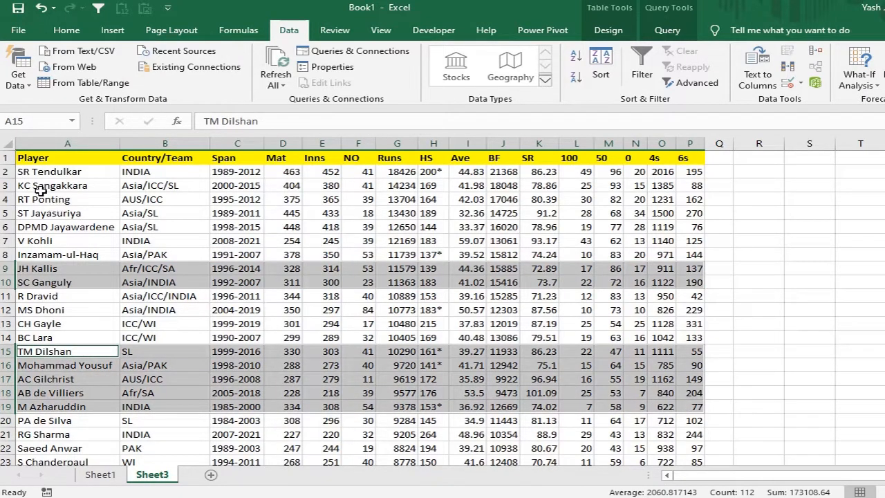
{"action": "left_click_drag", "start_coordinate": [40, 200], "coordinate": [684, 207]}
{"action": "left_click", "coordinate": [67, 30]}
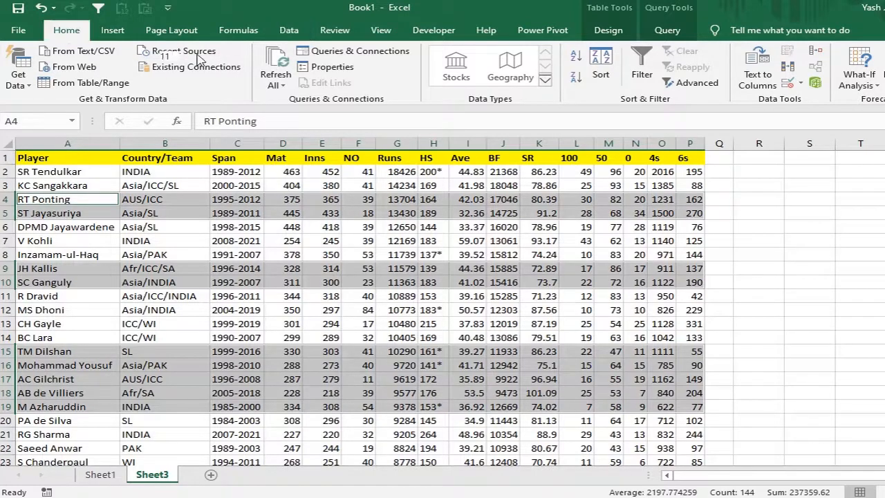
{"action": "left_click", "coordinate": [201, 77]}
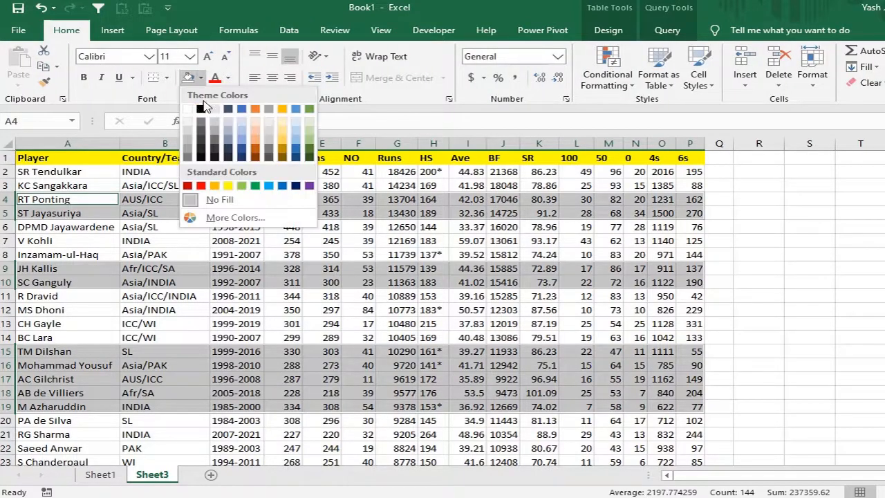
{"action": "left_click", "coordinate": [241, 185]}
{"action": "left_click", "coordinate": [263, 241]}
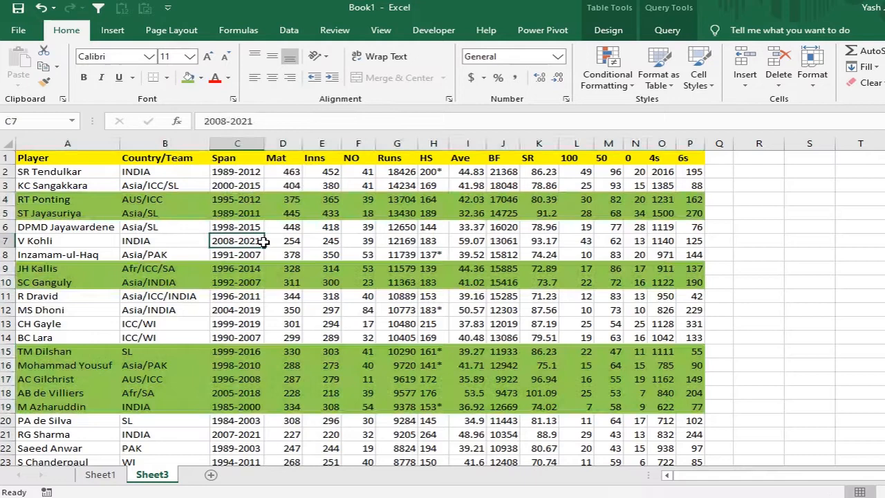
Step: Filter the player table by the selected cell's color, using the green cell C4 in the Span column
{"action": "left_click", "coordinate": [237, 199]}
{"action": "right_click", "coordinate": [237, 199]}
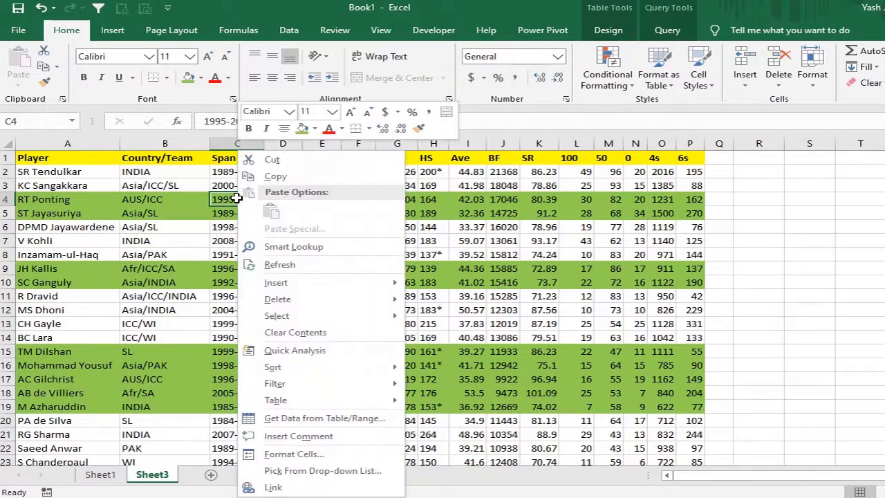
{"action": "mouse_move", "coordinate": [374, 391]}
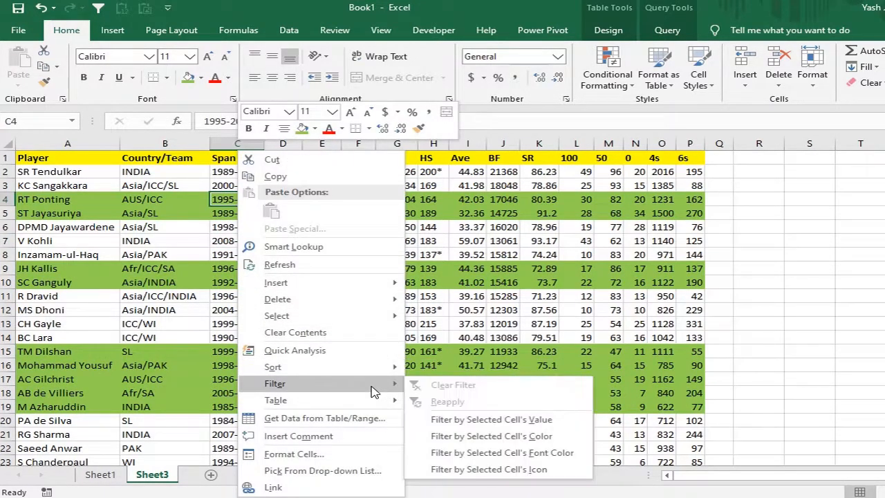
{"action": "left_click", "coordinate": [490, 436]}
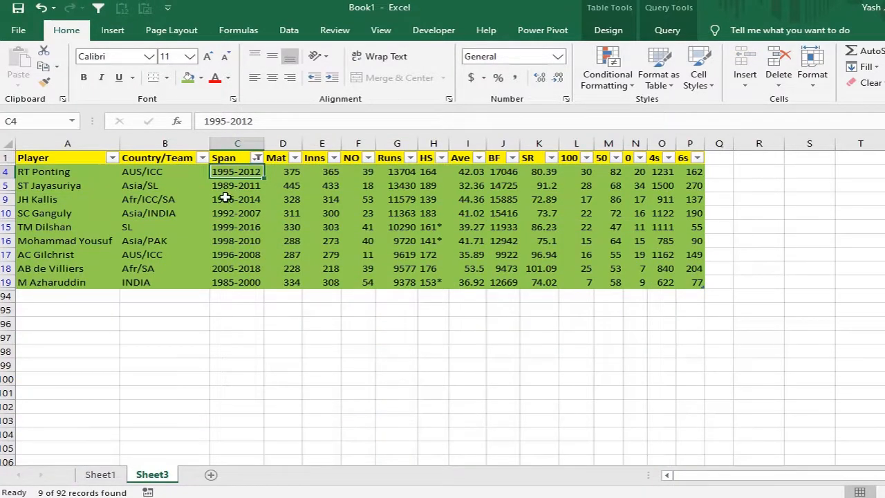